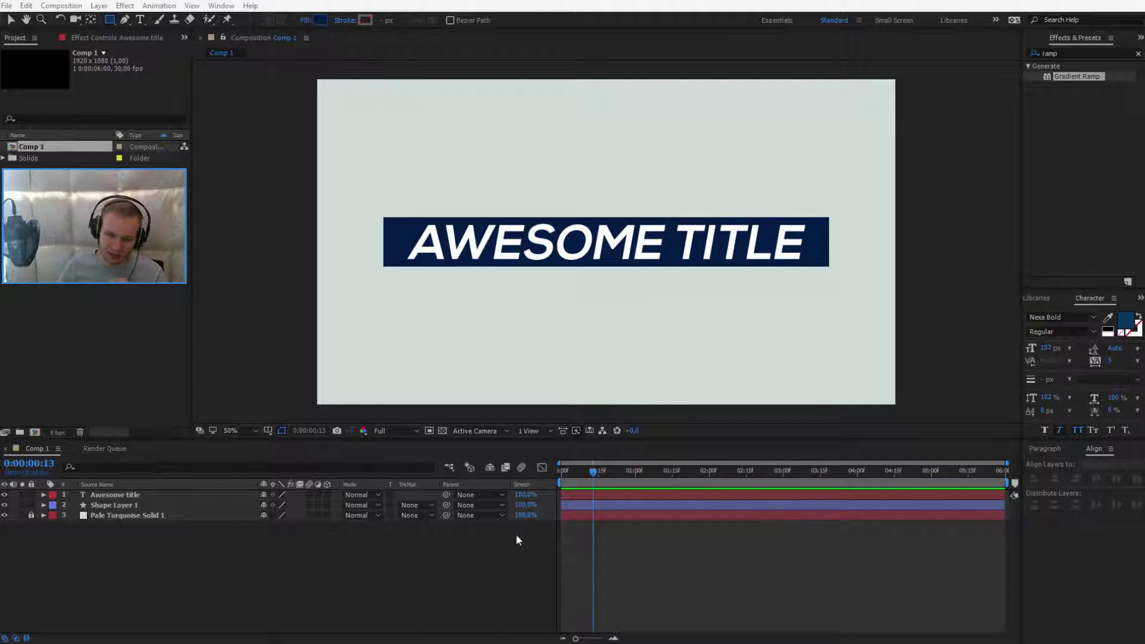
# Step: Select the navy bar's Shape Layer 1 and toggle its visibility
pyautogui.click(449, 547)
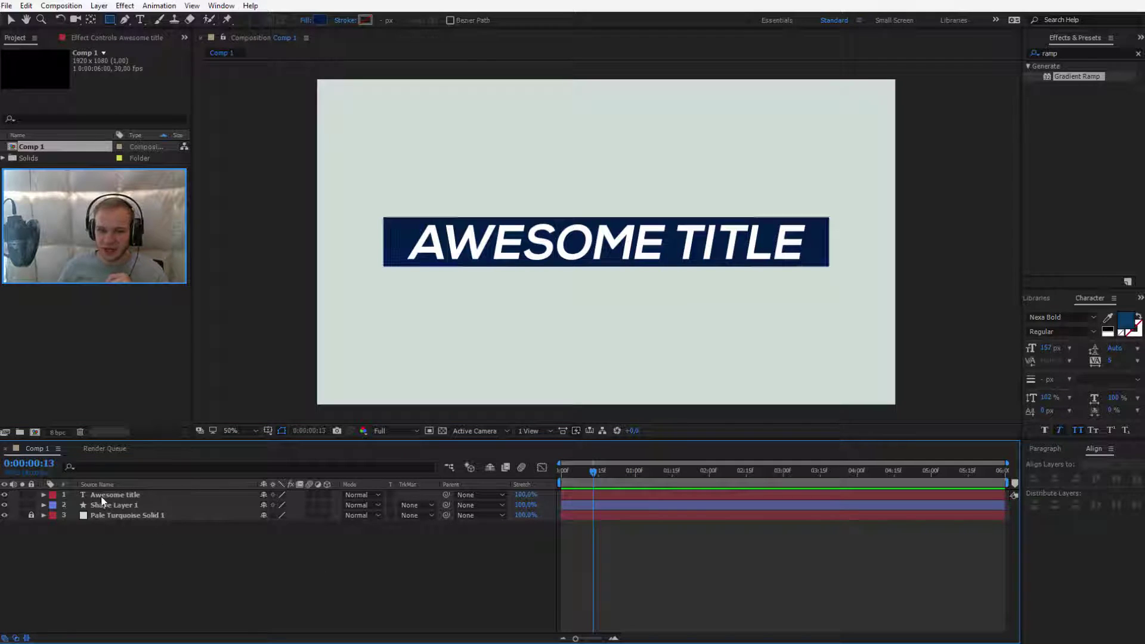
pyautogui.click(120, 505)
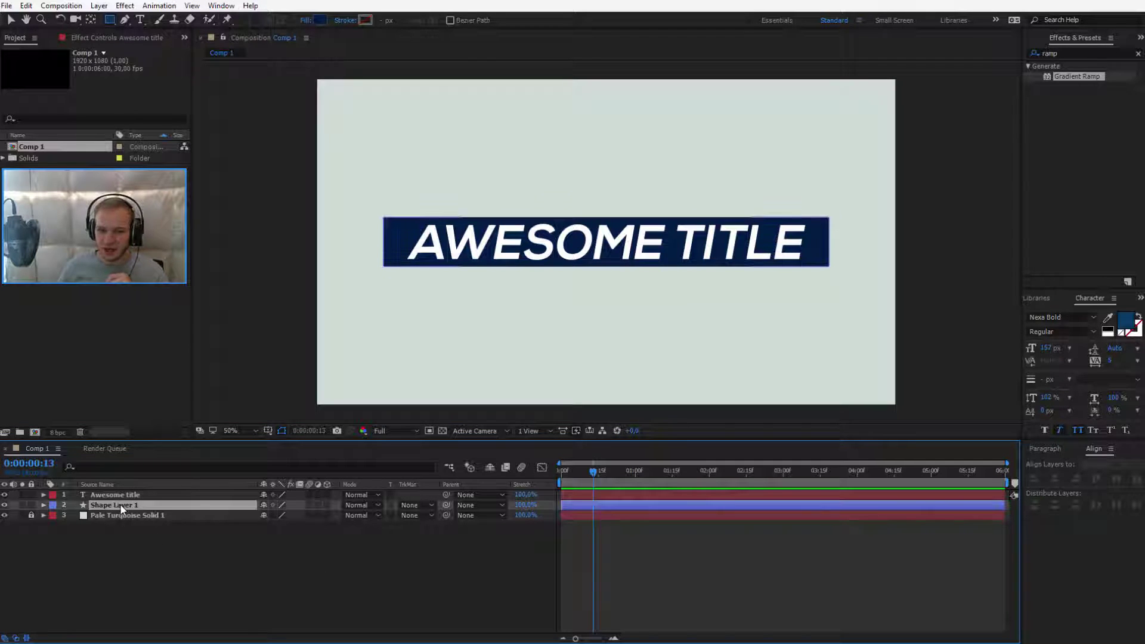
pyautogui.click(4, 506)
pyautogui.click(4, 505)
pyautogui.click(4, 505)
pyautogui.click(4, 505)
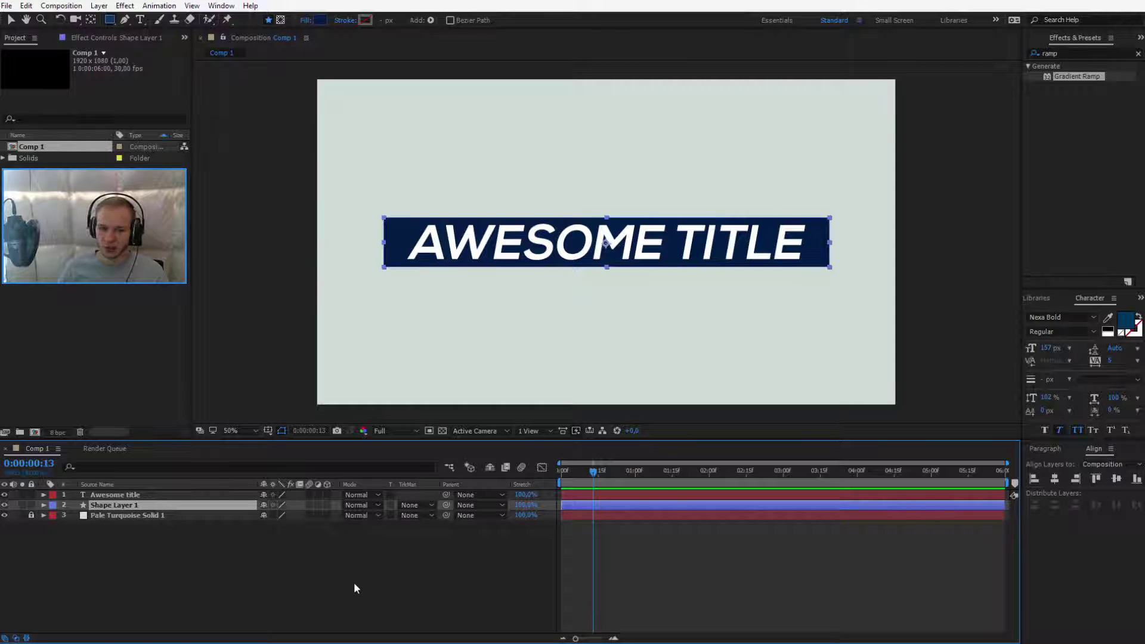
# Step: Unlink the Scale proportions, set X back to 100%, and move the playhead to 0:00:02:00
pyautogui.press('s')
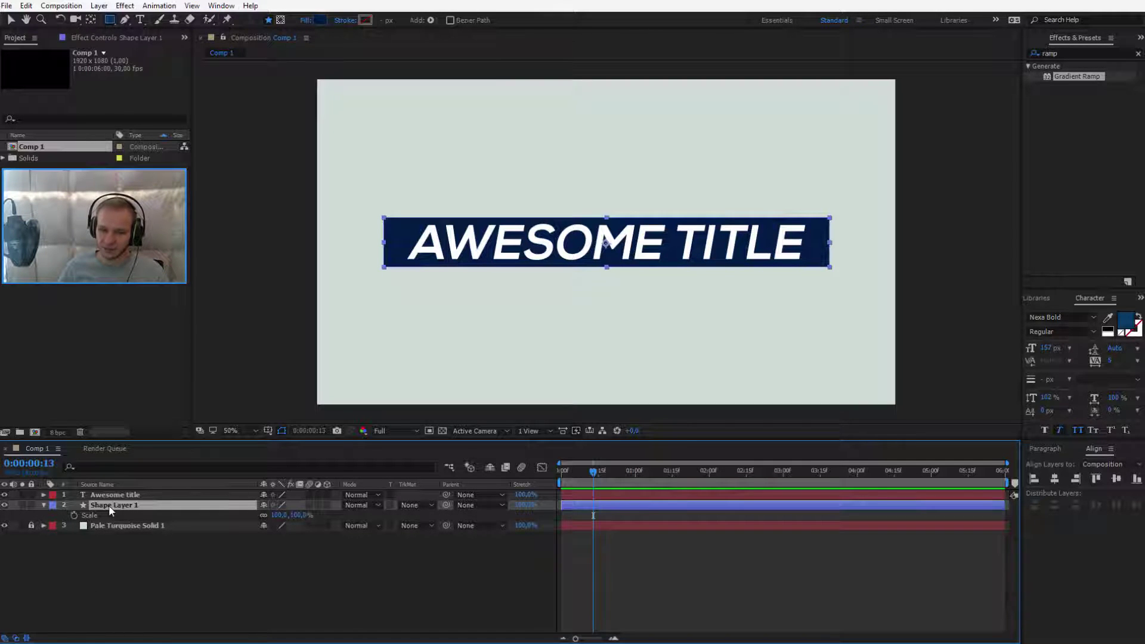
pyautogui.click(263, 516)
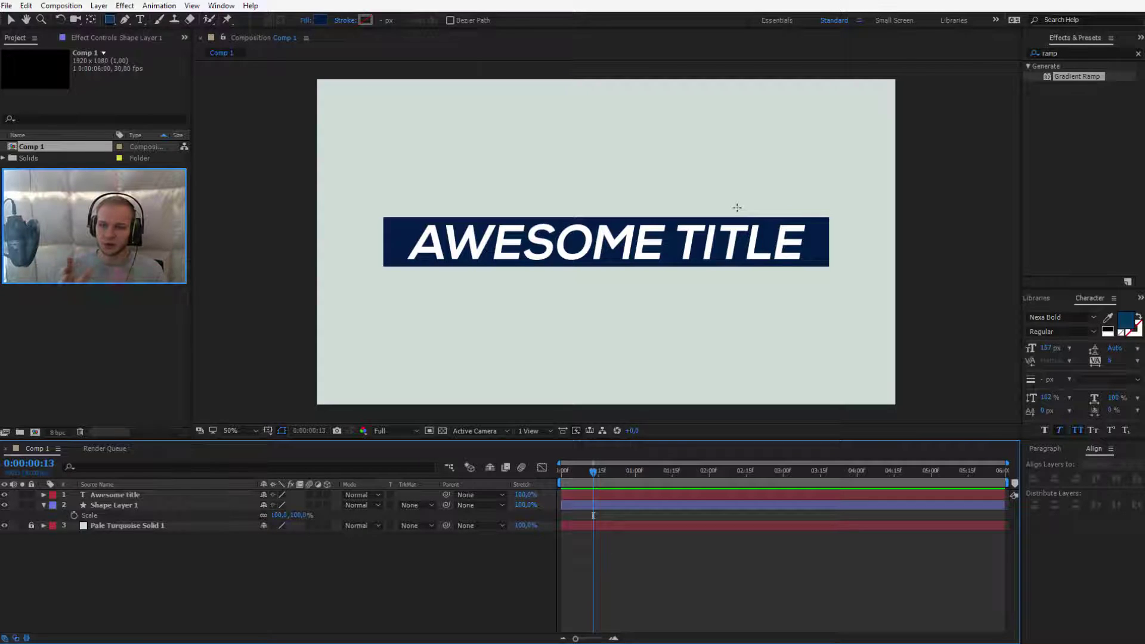
pyautogui.click(260, 516)
pyautogui.moveTo(278, 515)
pyautogui.mouseDown()
pyautogui.moveTo(225, 515)
pyautogui.moveTo(274, 515)
pyautogui.mouseUp()
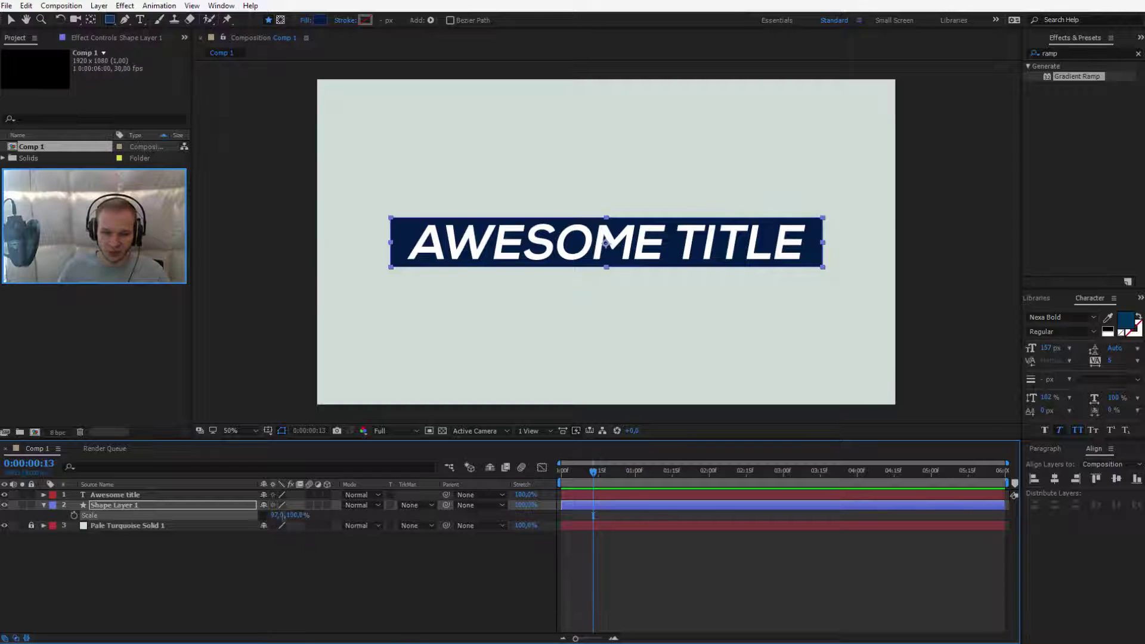
pyautogui.write('100')
pyautogui.press('Return')
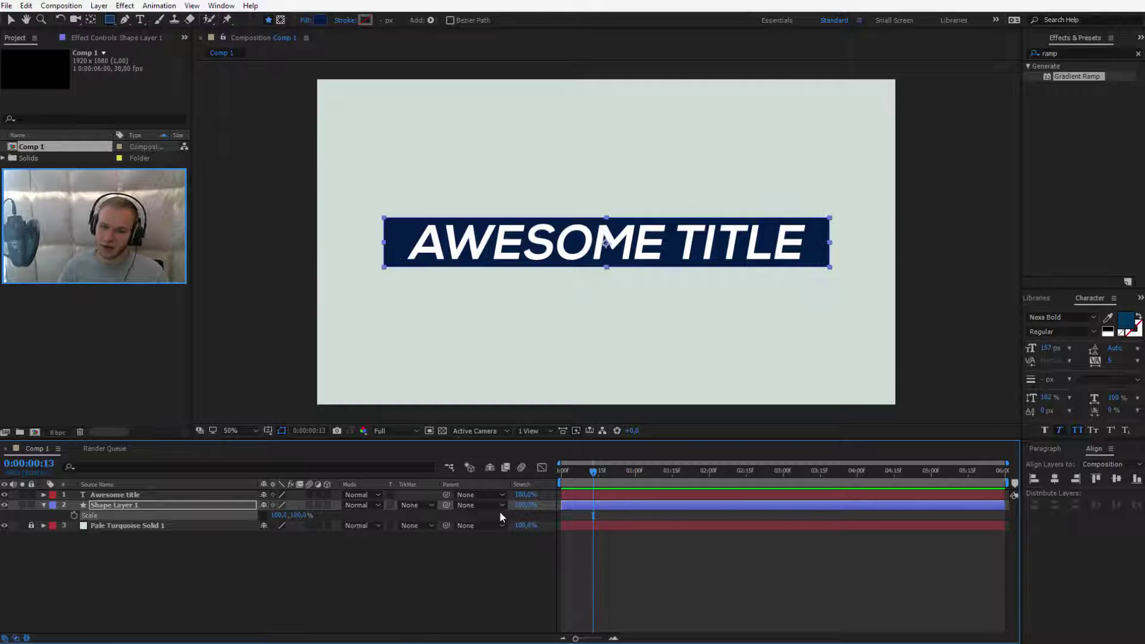
pyautogui.moveTo(600, 474); pyautogui.dragTo(709, 478)
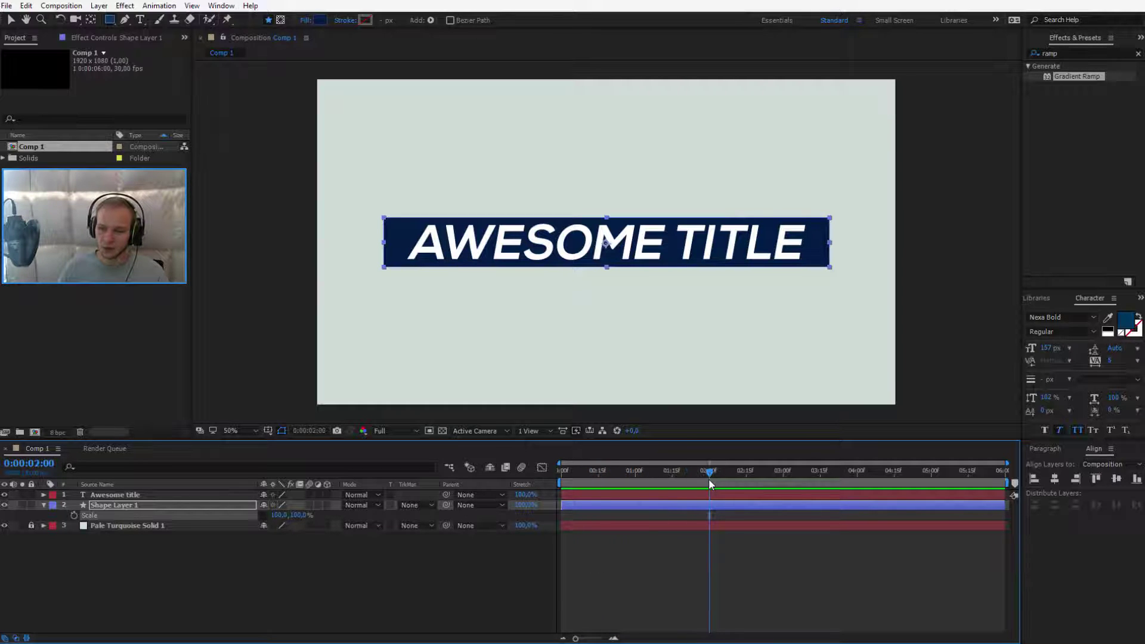
# Step: Keyframe Scale at 0:00:02:00, set X to 0% at 0:00:00:00, and scrub to check the growth
pyautogui.click(74, 518)
pyautogui.moveTo(731, 553); pyautogui.dragTo(690, 543)
pyautogui.moveTo(701, 477); pyautogui.dragTo(560, 481)
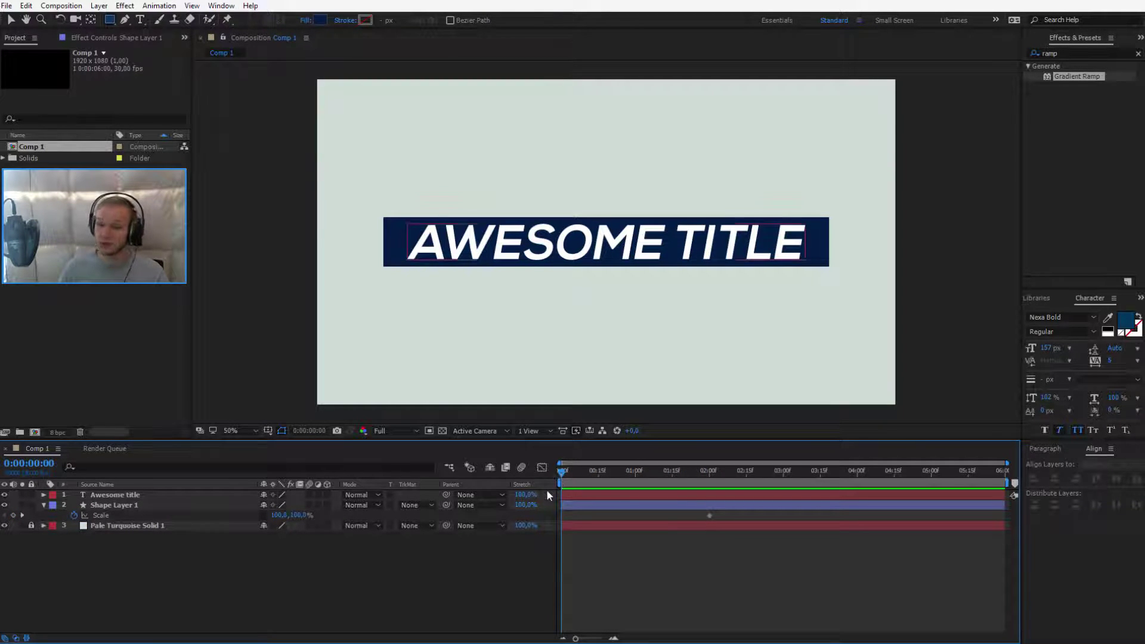
pyautogui.click(283, 516)
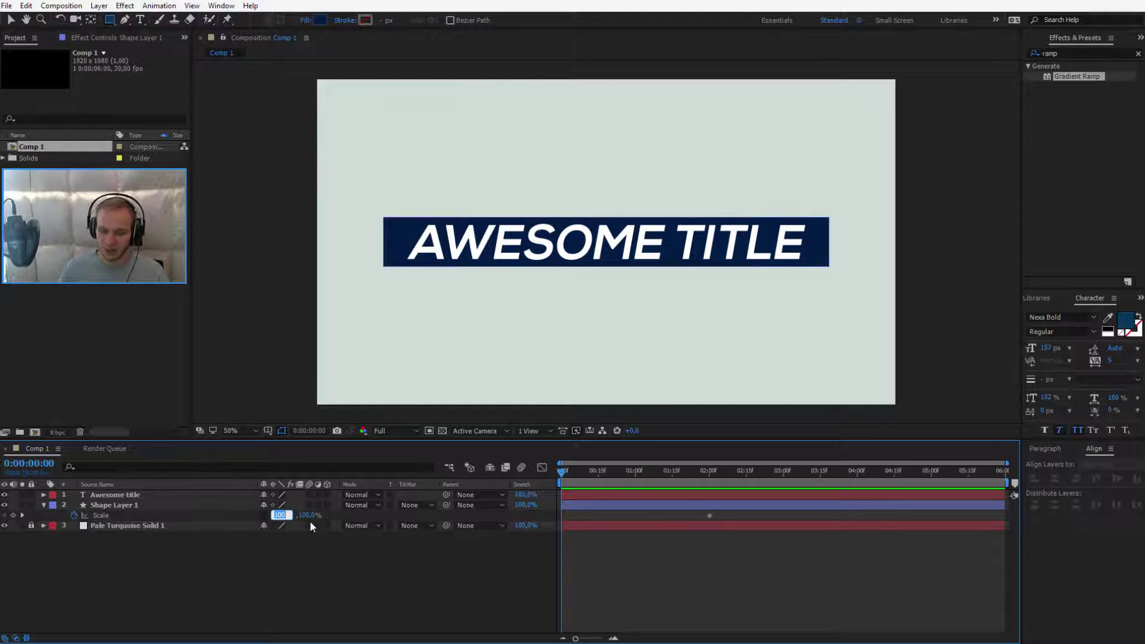
pyautogui.write('0')
pyautogui.press('Return')
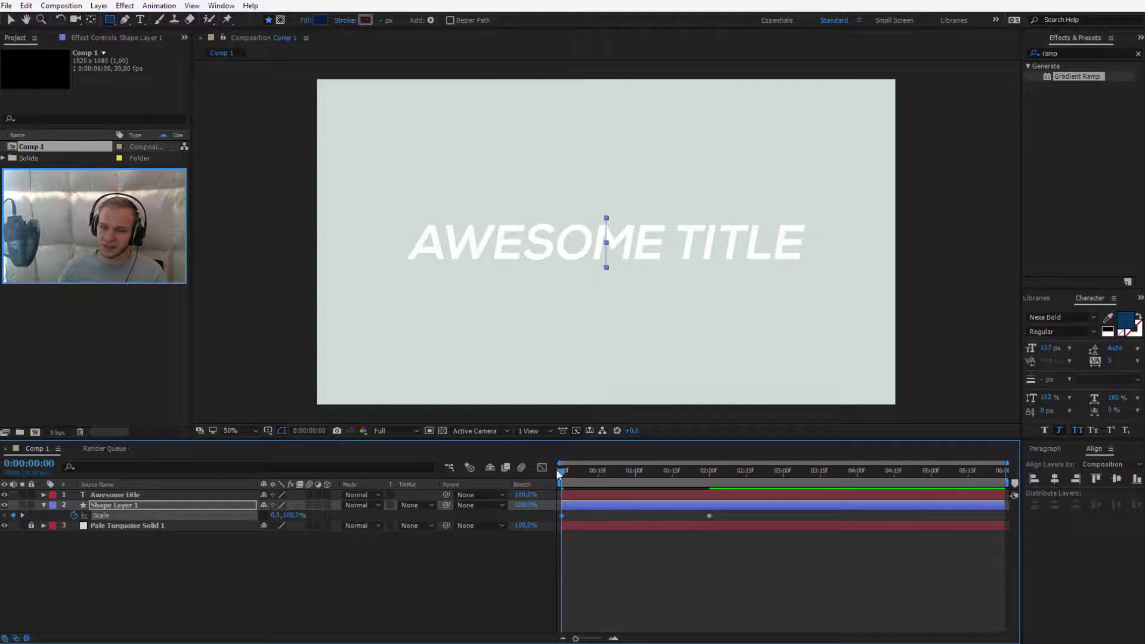
pyautogui.moveTo(558, 473); pyautogui.dragTo(506, 479)
pyautogui.click(468, 585)
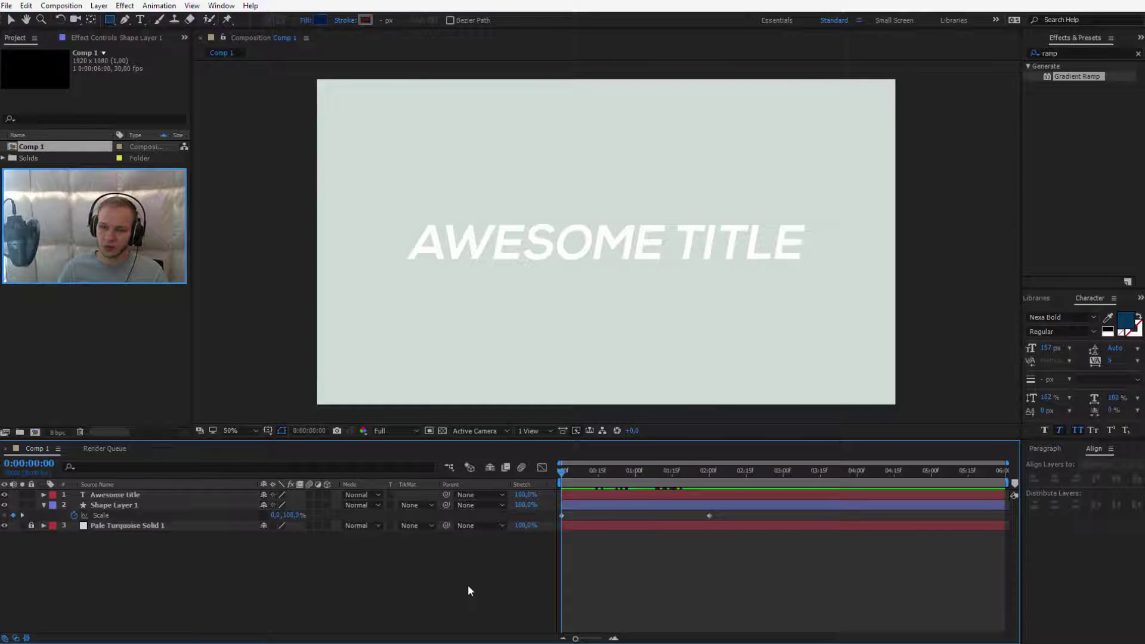
# Step: Preview the bar stretching out behind the title from the start
pyautogui.press('space')
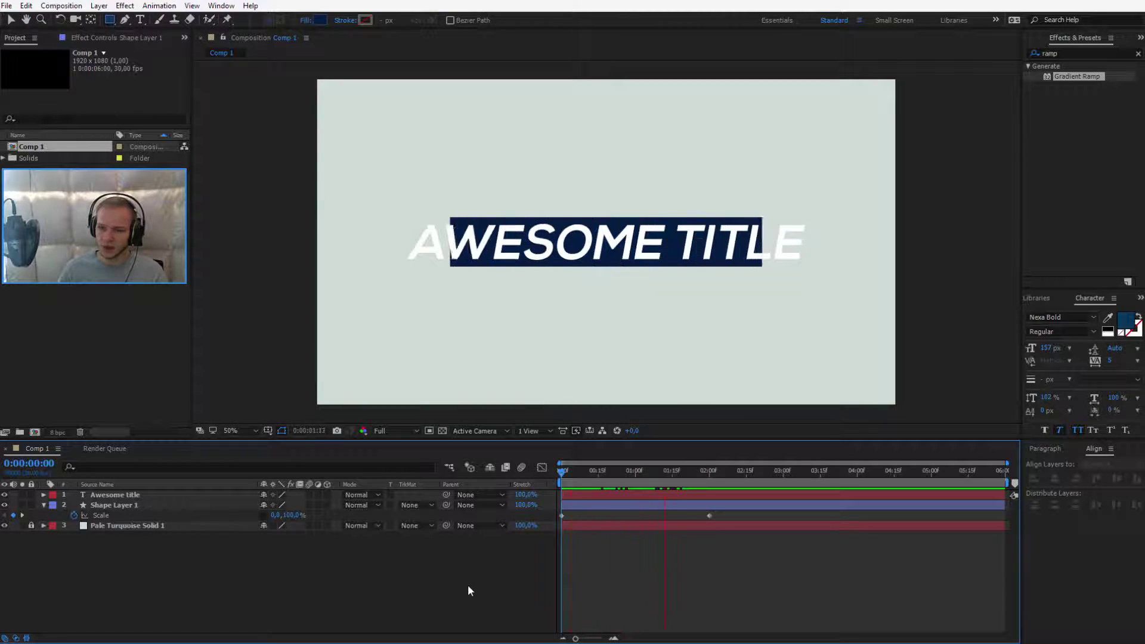
pyautogui.press('space')
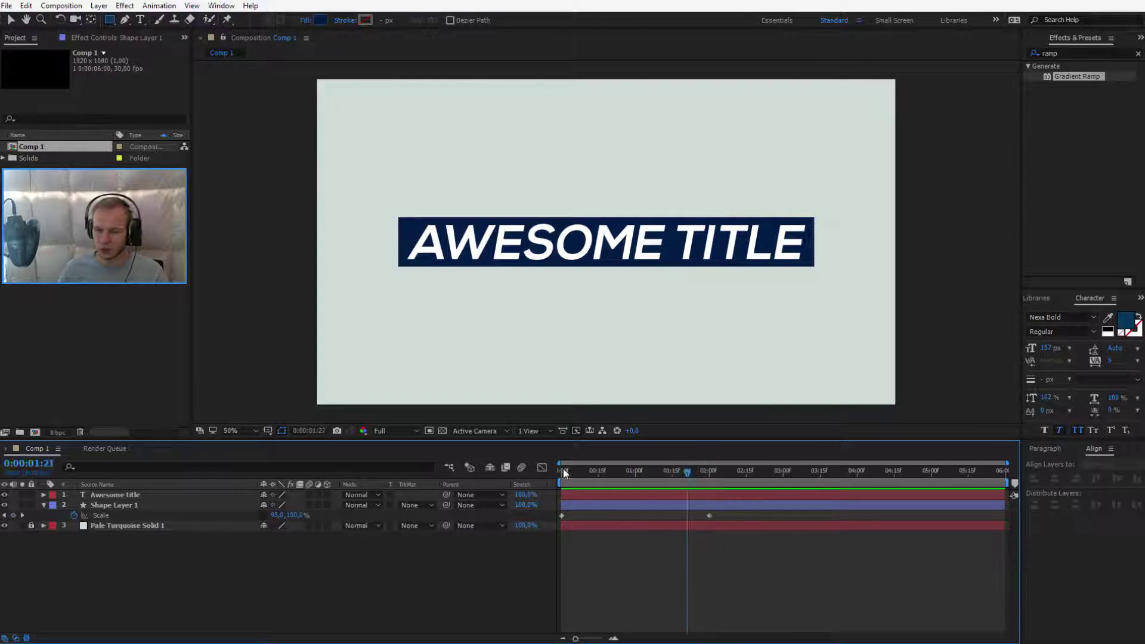
pyautogui.press('Home')
pyautogui.press('space')
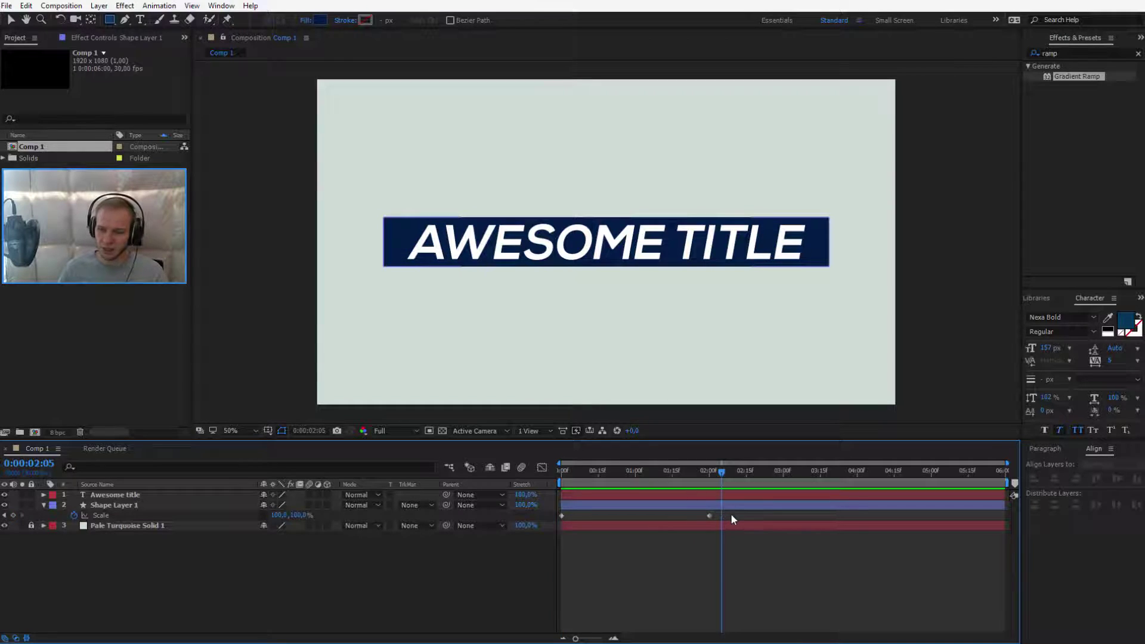
# Step: Apply Easy Ease to both Scale keyframes
pyautogui.moveTo(729, 514); pyautogui.dragTo(545, 516)
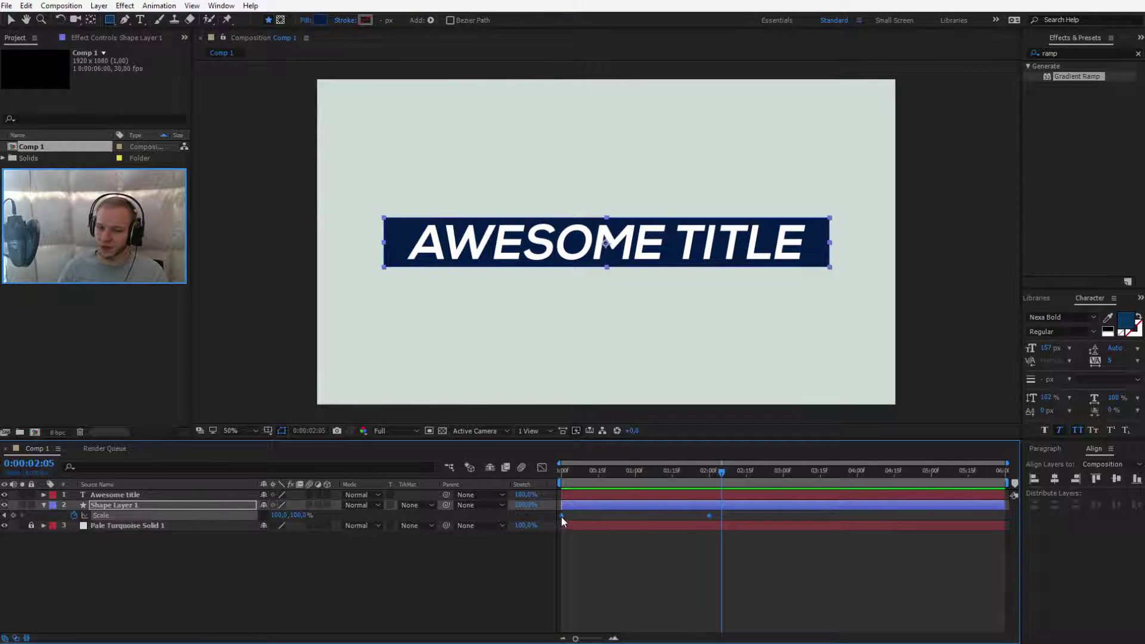
pyautogui.rightClick(562, 516)
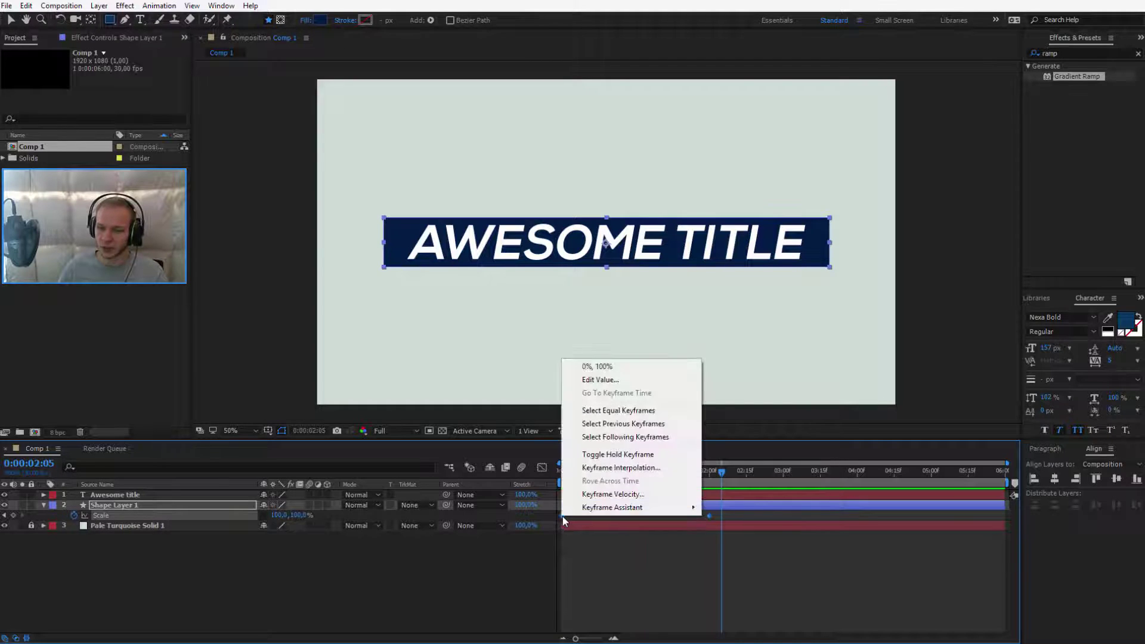
pyautogui.moveTo(632, 512)
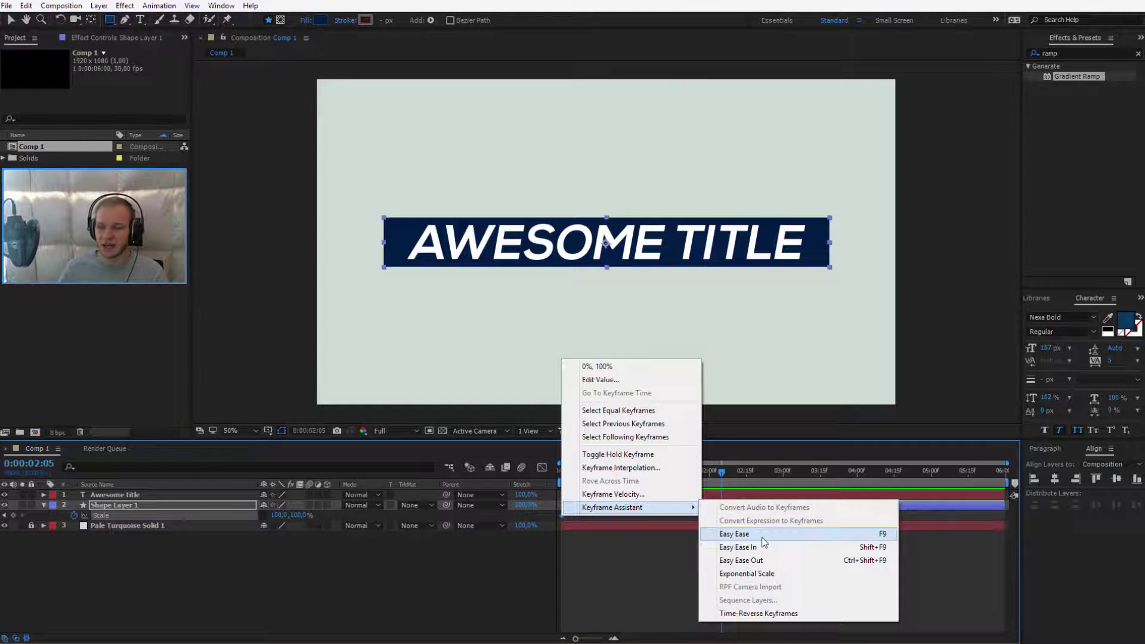
pyautogui.click(763, 537)
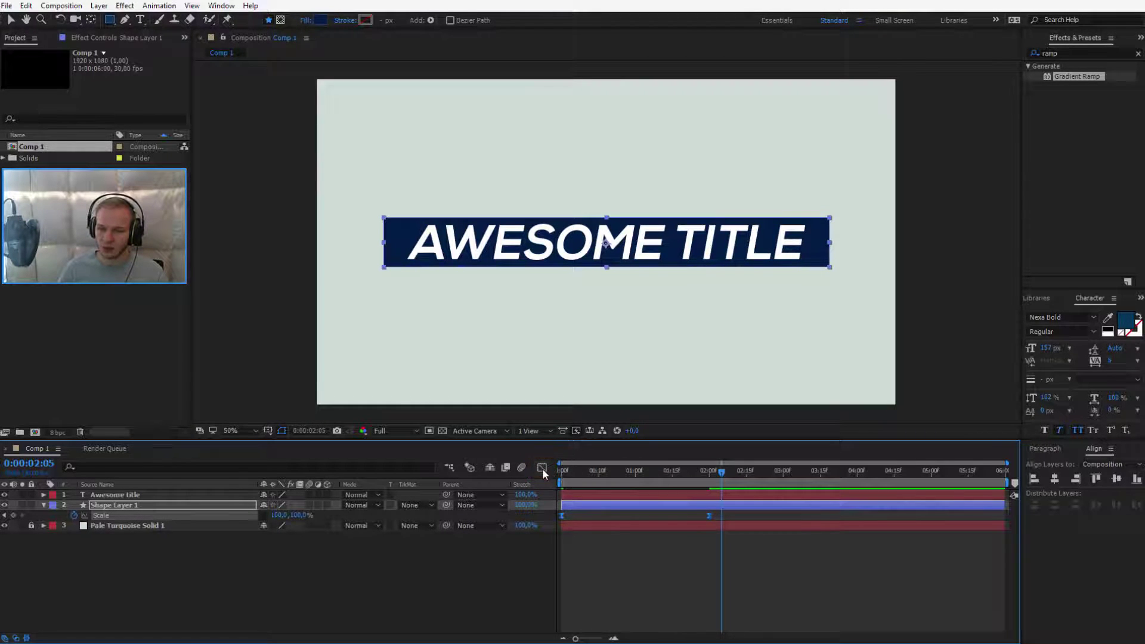
# Step: Turn on the Graph Editor and select both Scale keyframes on the curve
pyautogui.click(542, 468)
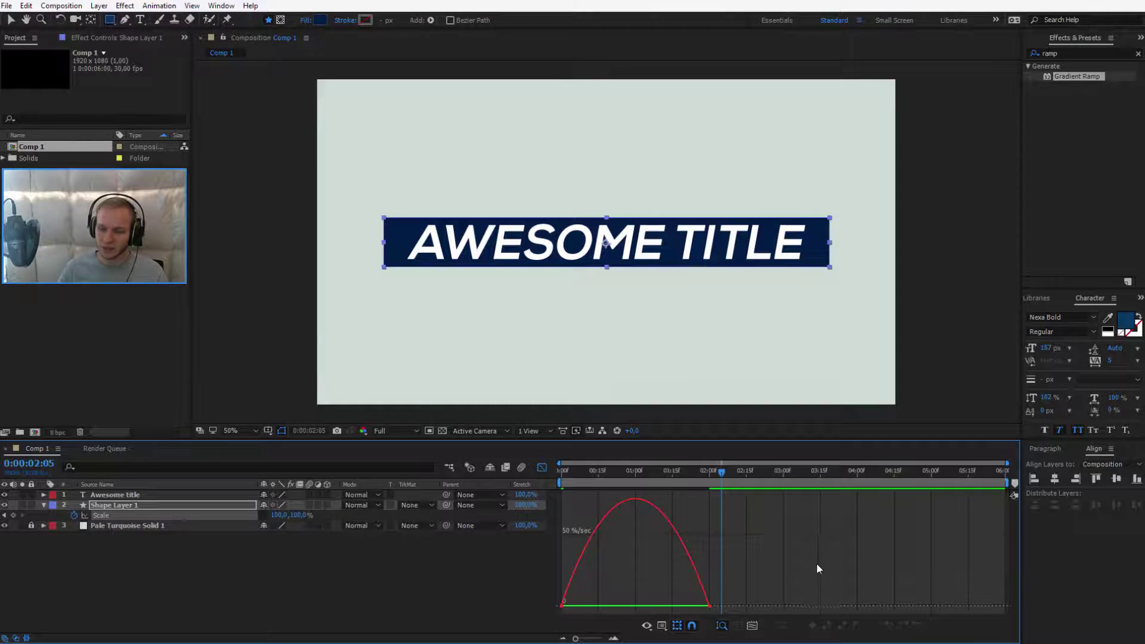
pyautogui.moveTo(803, 560); pyautogui.dragTo(543, 613)
pyautogui.click(105, 517)
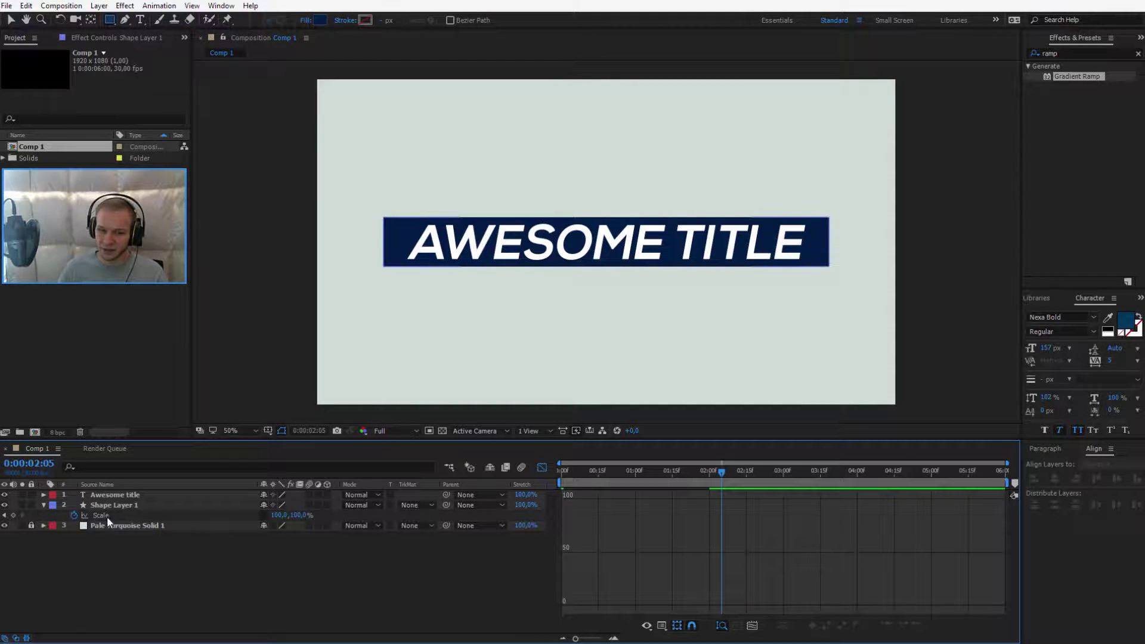
pyautogui.click(106, 517)
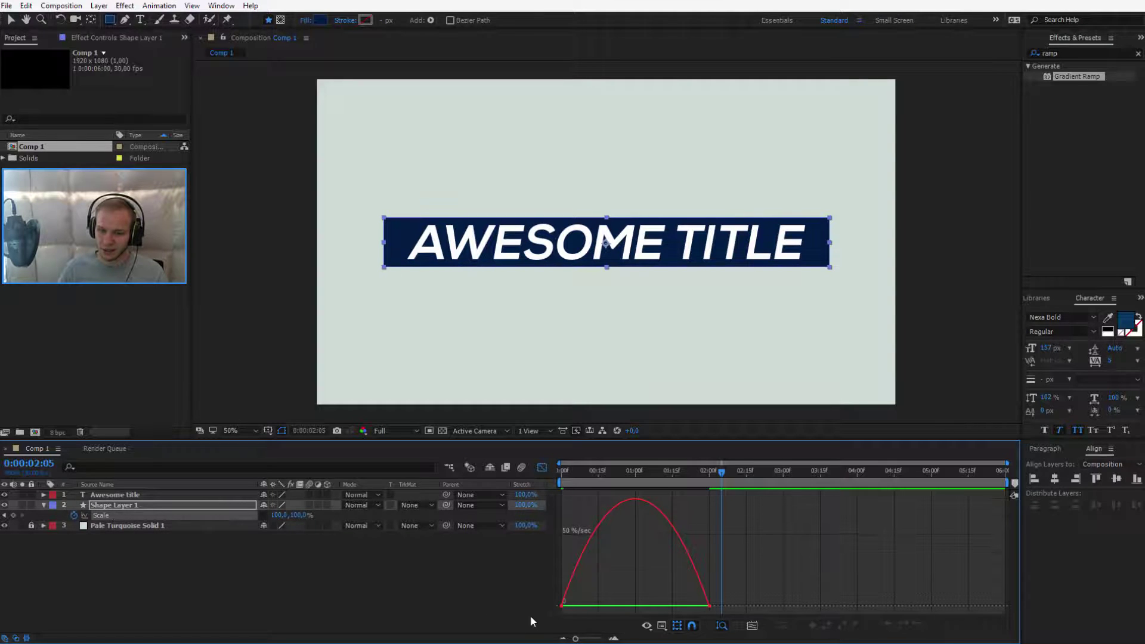
pyautogui.moveTo(771, 591); pyautogui.dragTo(523, 611)
pyautogui.click(543, 470)
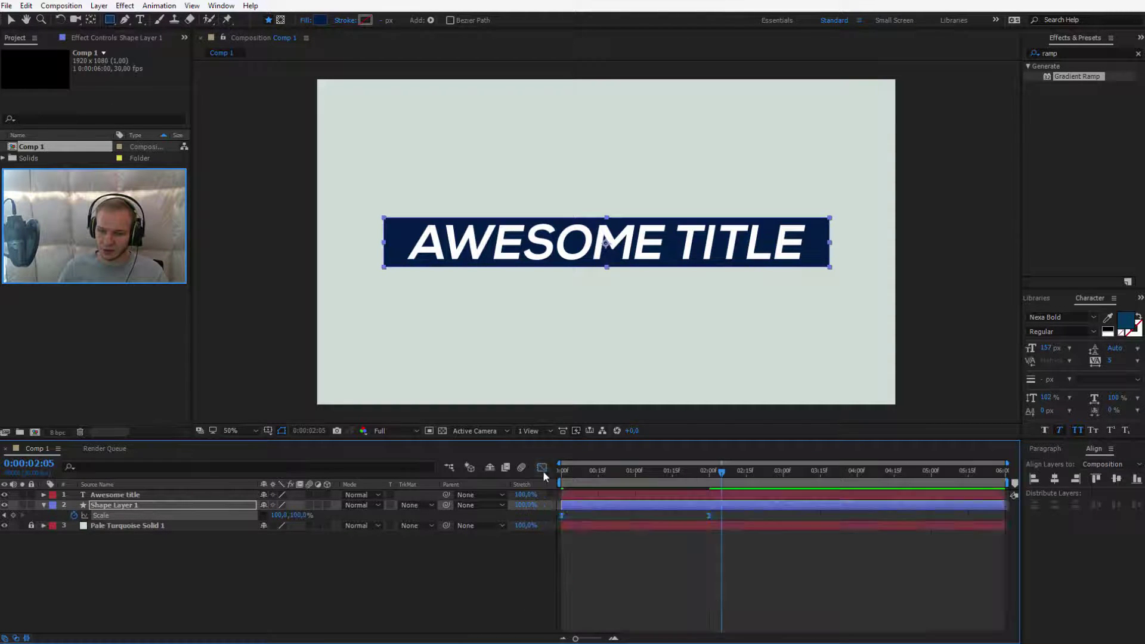
pyautogui.click(542, 467)
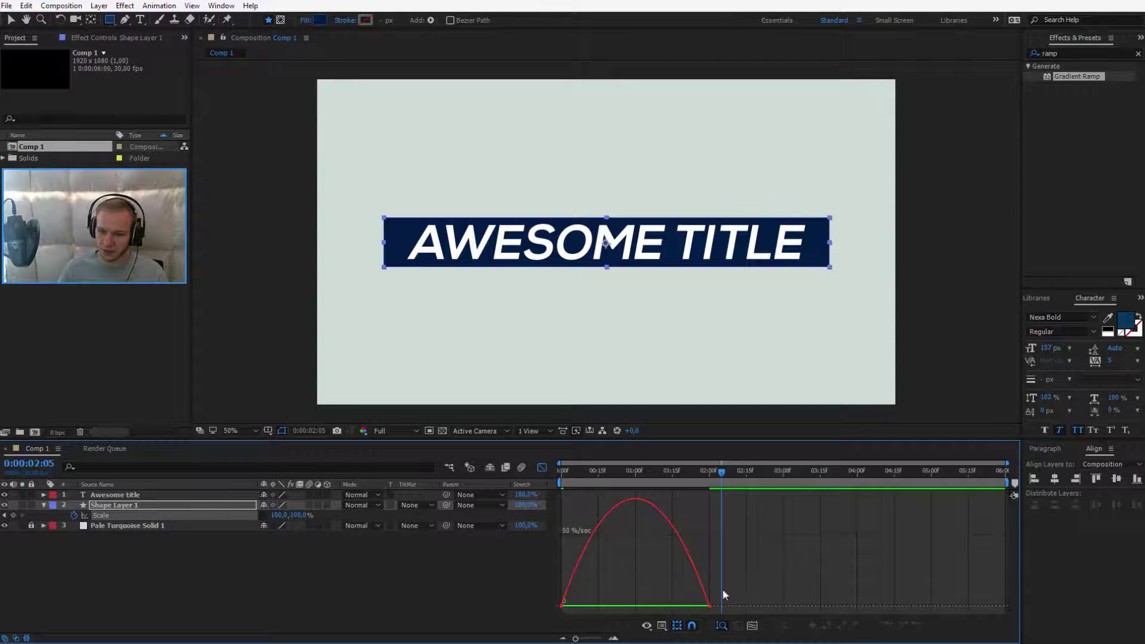
pyautogui.moveTo(760, 581); pyautogui.dragTo(524, 610)
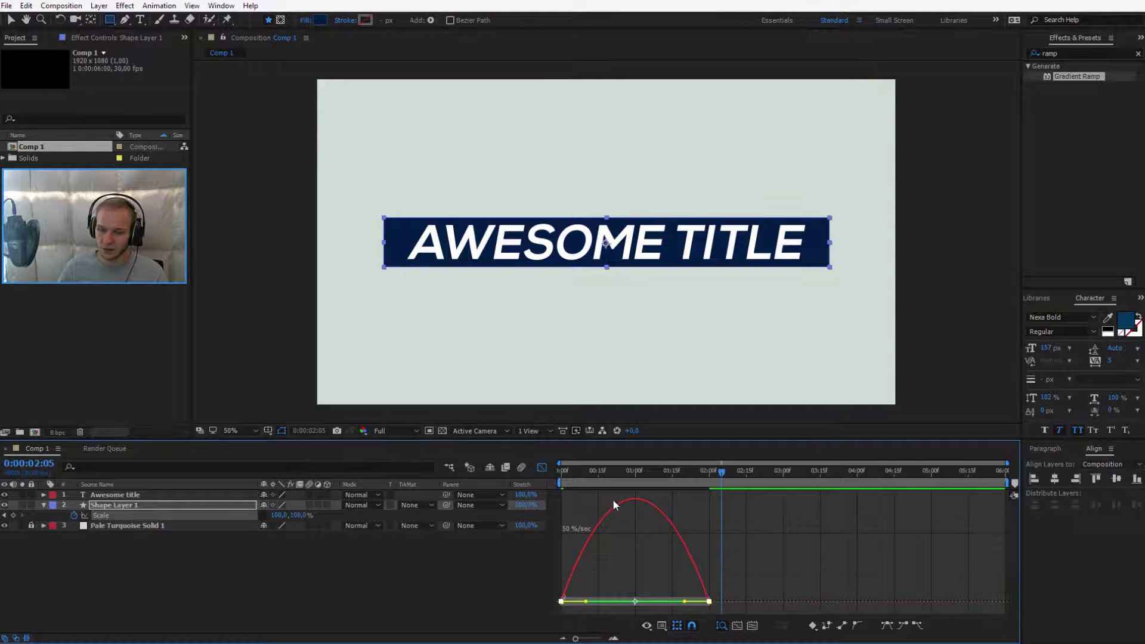
# Step: Switch the graph to the value curve and back to the speed curve
pyautogui.click(662, 626)
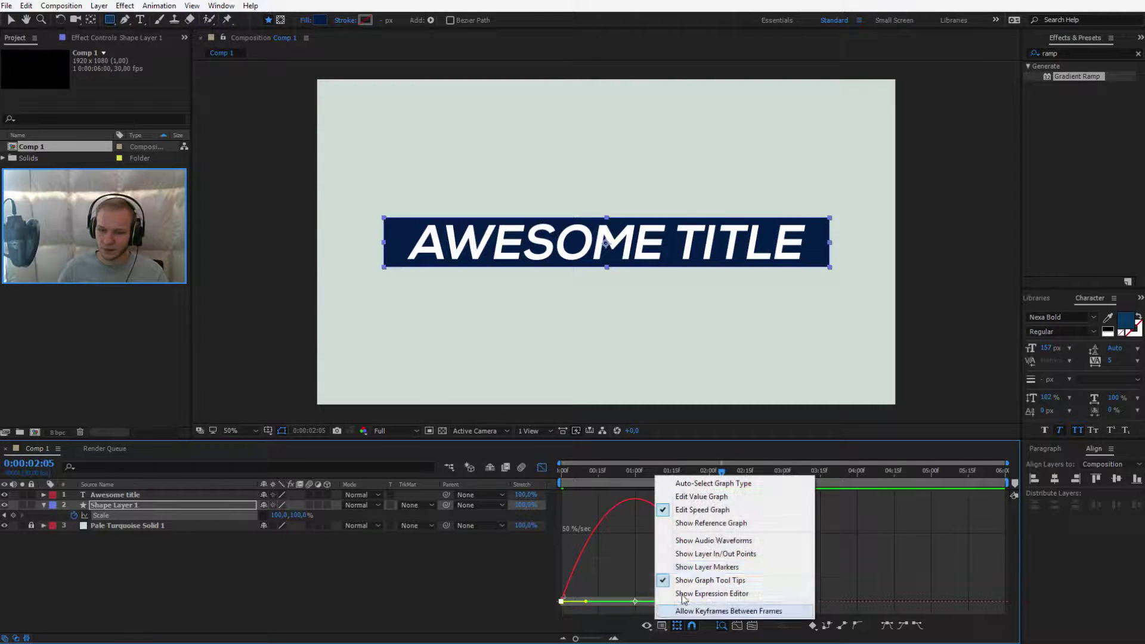
pyautogui.click(695, 496)
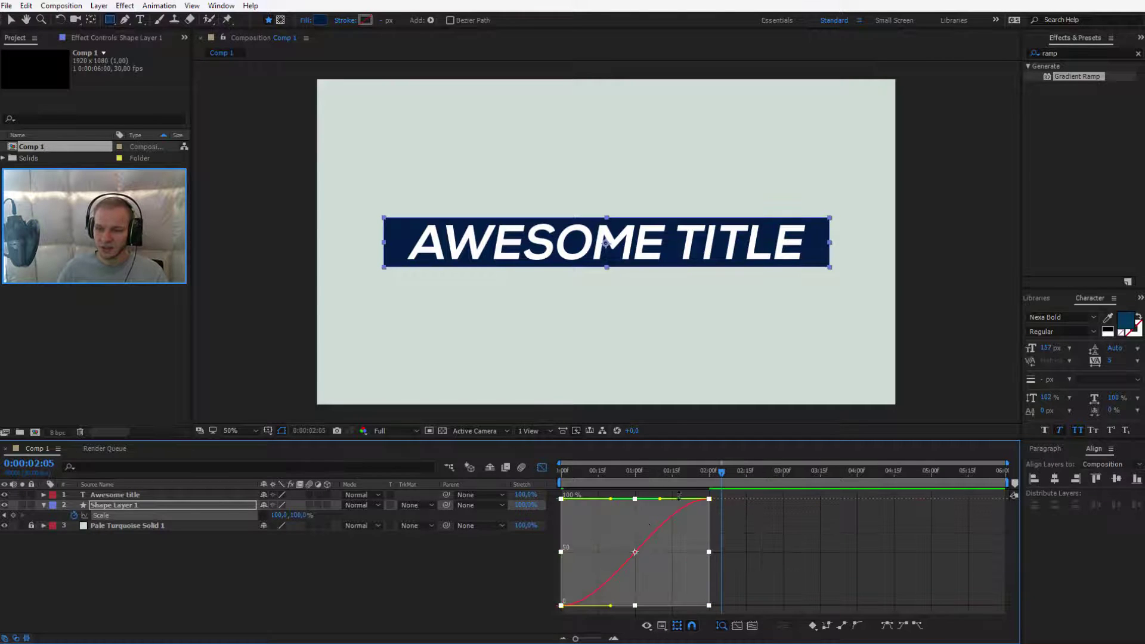
pyautogui.click(647, 627)
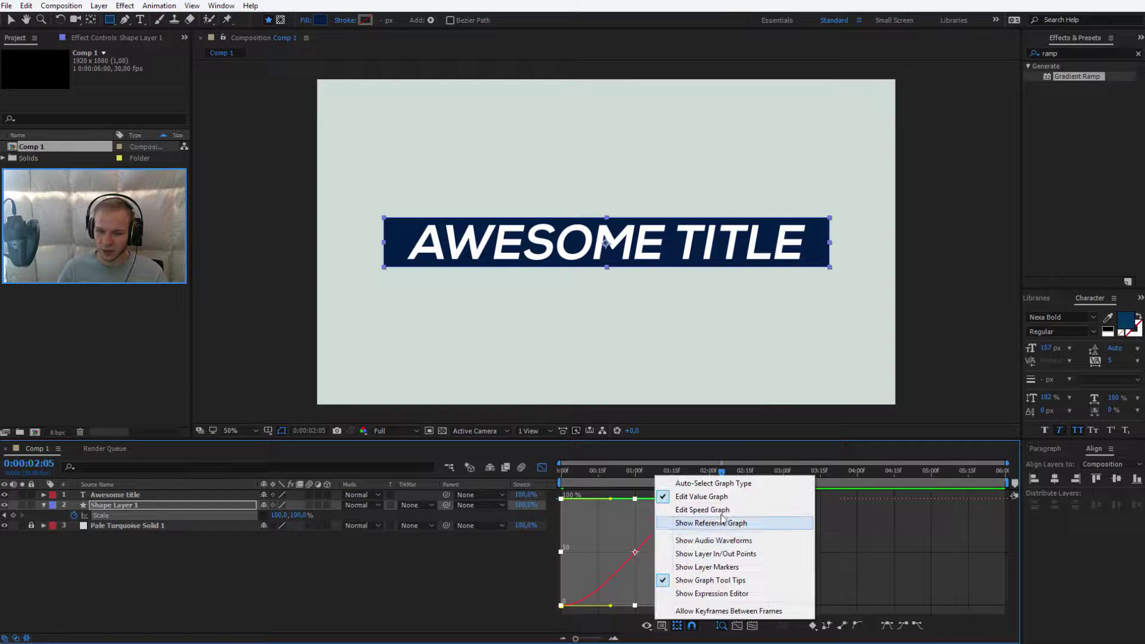
pyautogui.click(695, 508)
# Step: Drag the easing influence into a sharp early speed spike and preview it
pyautogui.moveTo(686, 602); pyautogui.dragTo(592, 602)
pyautogui.click(597, 471)
pyautogui.press('space')
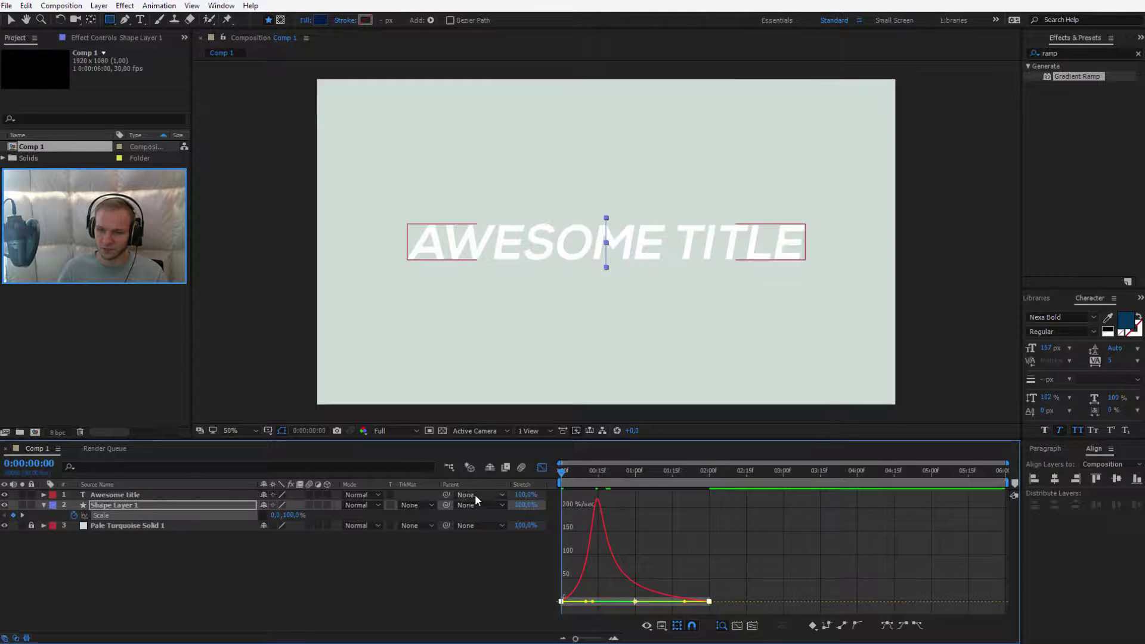
pyautogui.press('space')
pyautogui.click(598, 471)
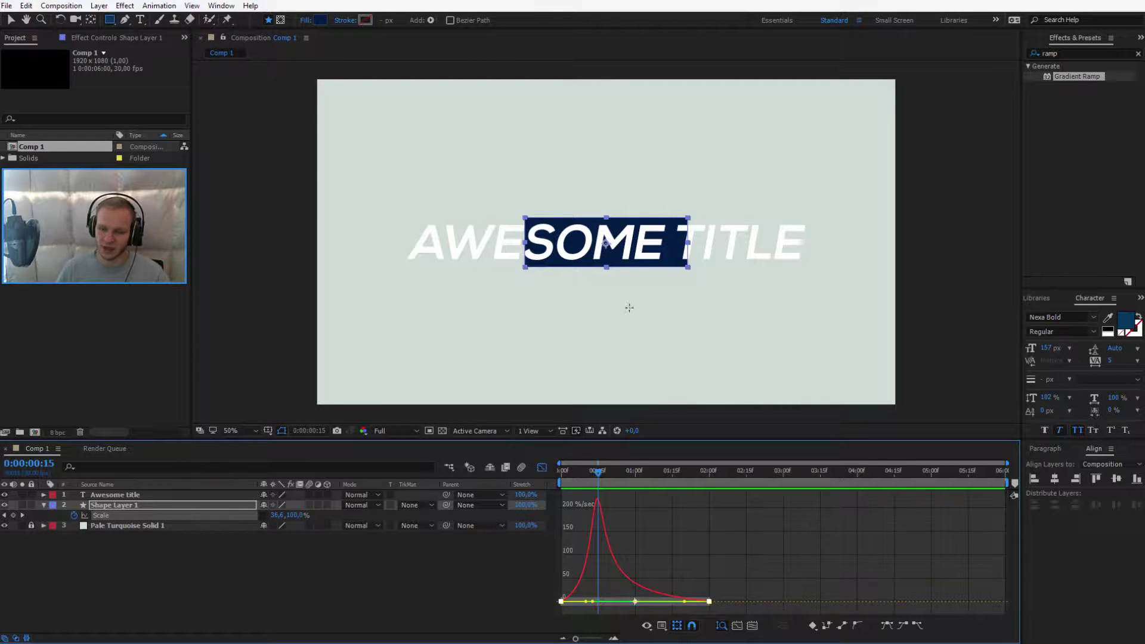
# Step: Move the final Scale keyframe earlier to about 0:00:01:15
pyautogui.click(701, 619)
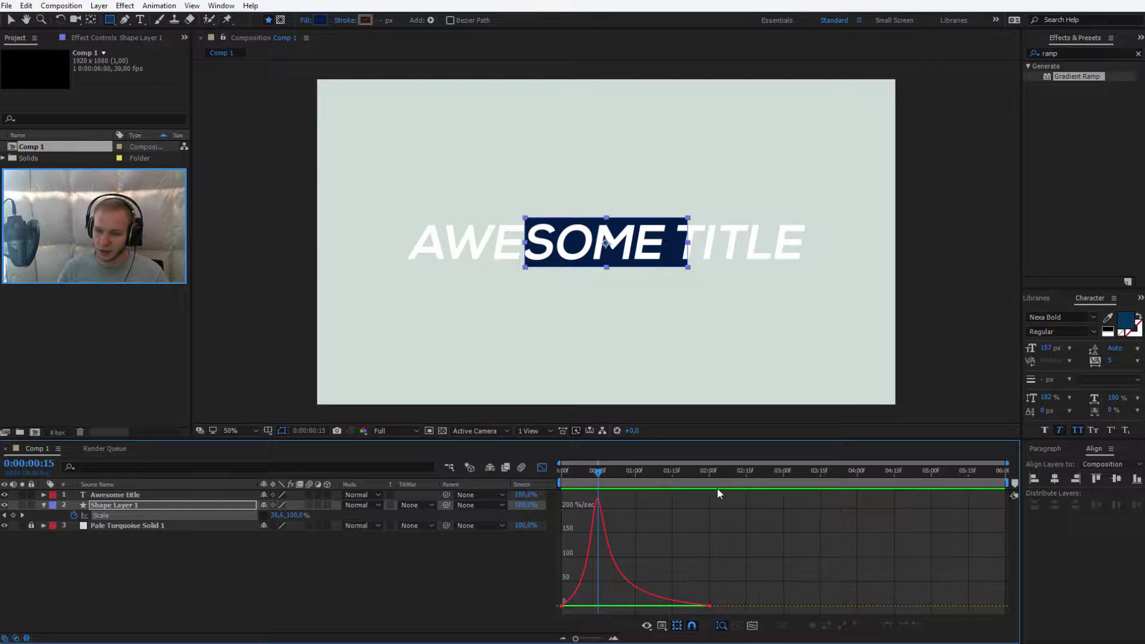
pyautogui.moveTo(709, 607)
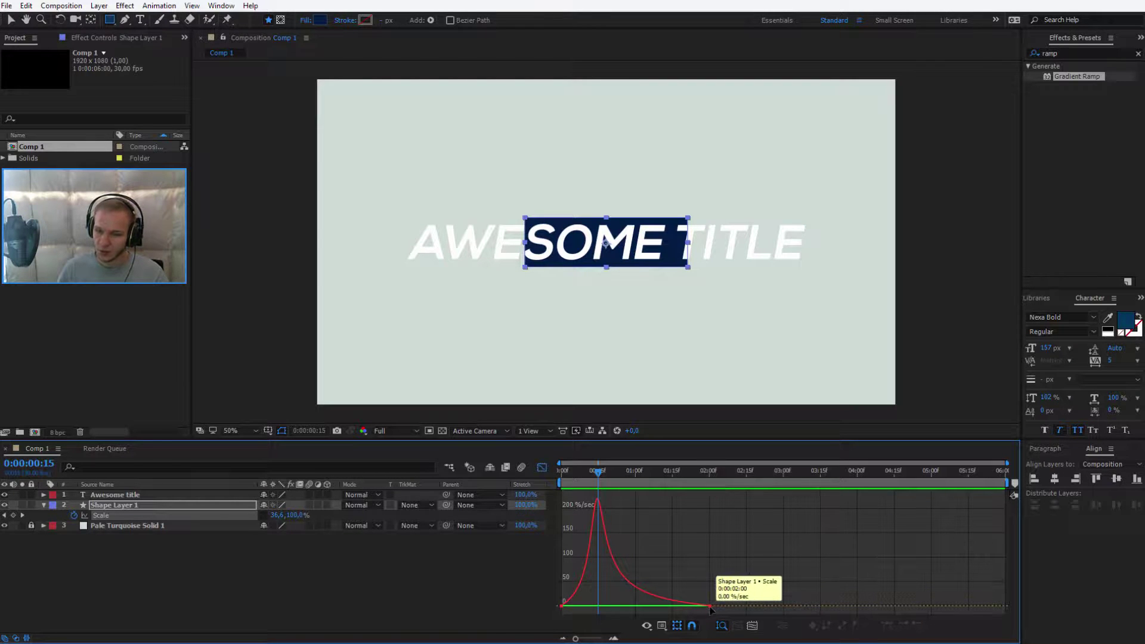
pyautogui.moveTo(709, 607); pyautogui.dragTo(675, 606)
pyautogui.click(673, 472)
# Step: Preview the faster scale-up repeatedly from the start
pyautogui.press('Home')
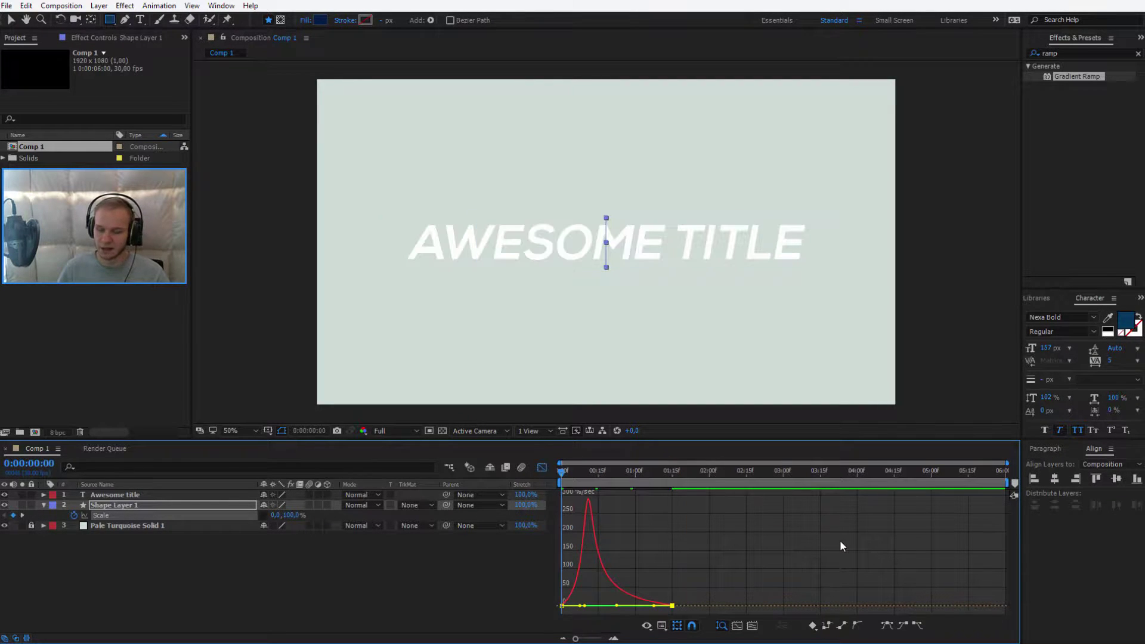
pyautogui.press('space')
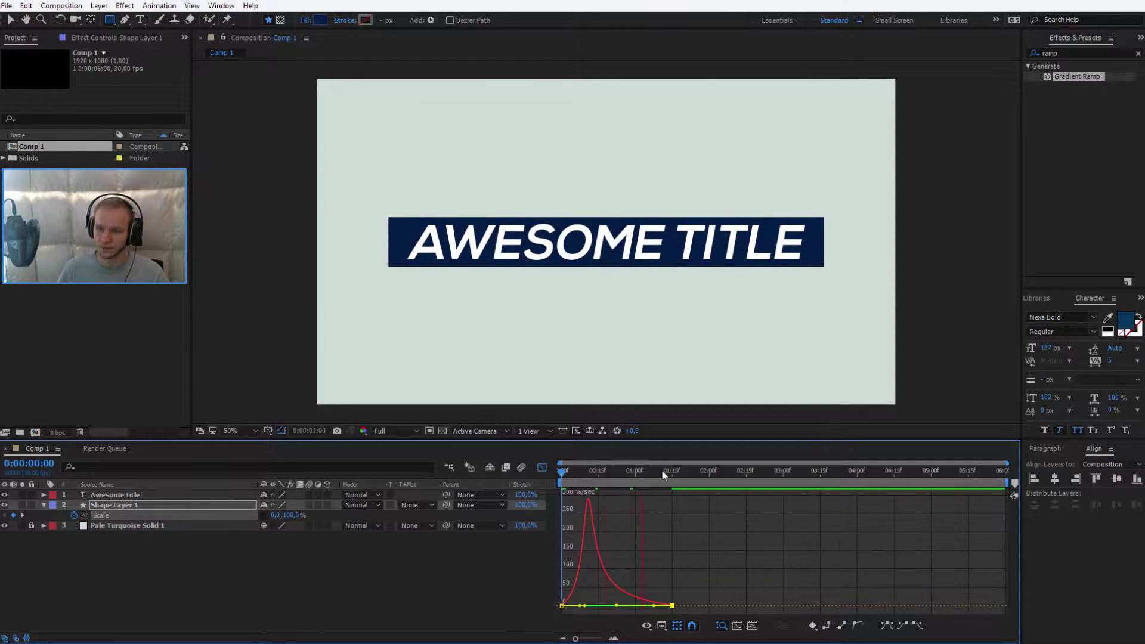
pyautogui.press('space')
pyautogui.press('space')
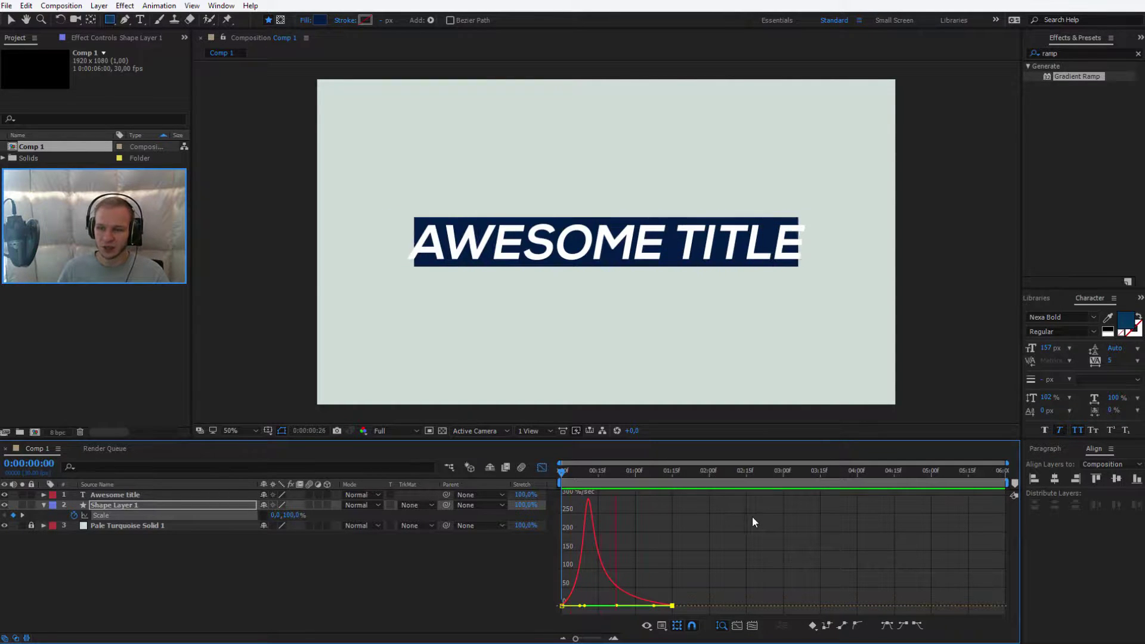
pyautogui.click(645, 472)
pyautogui.press('Home')
pyautogui.press('space')
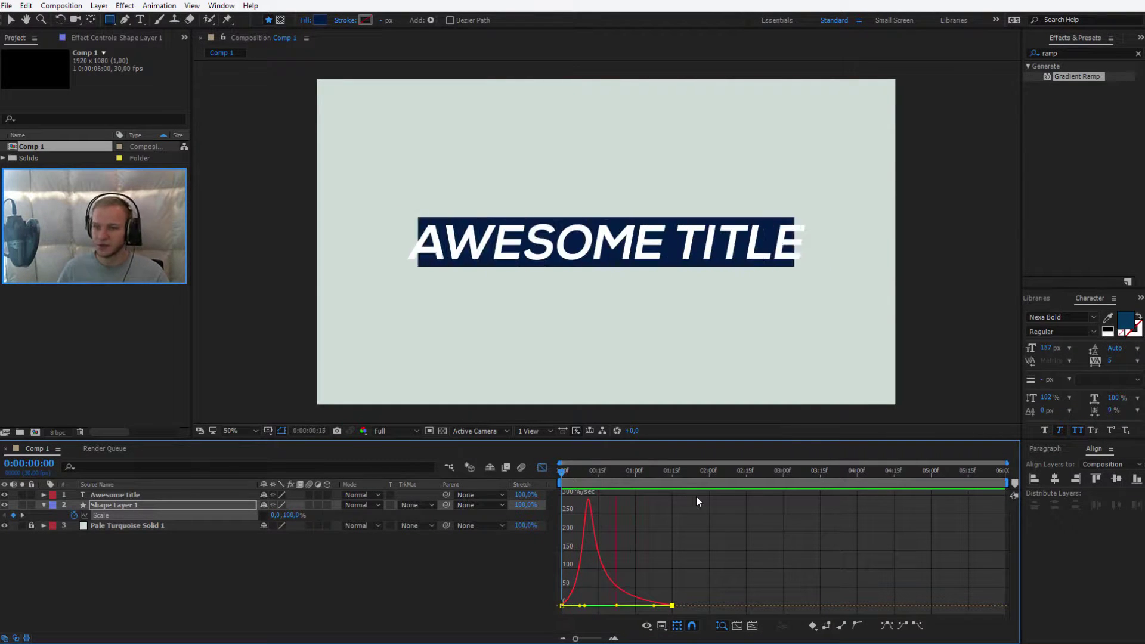
pyautogui.press('space')
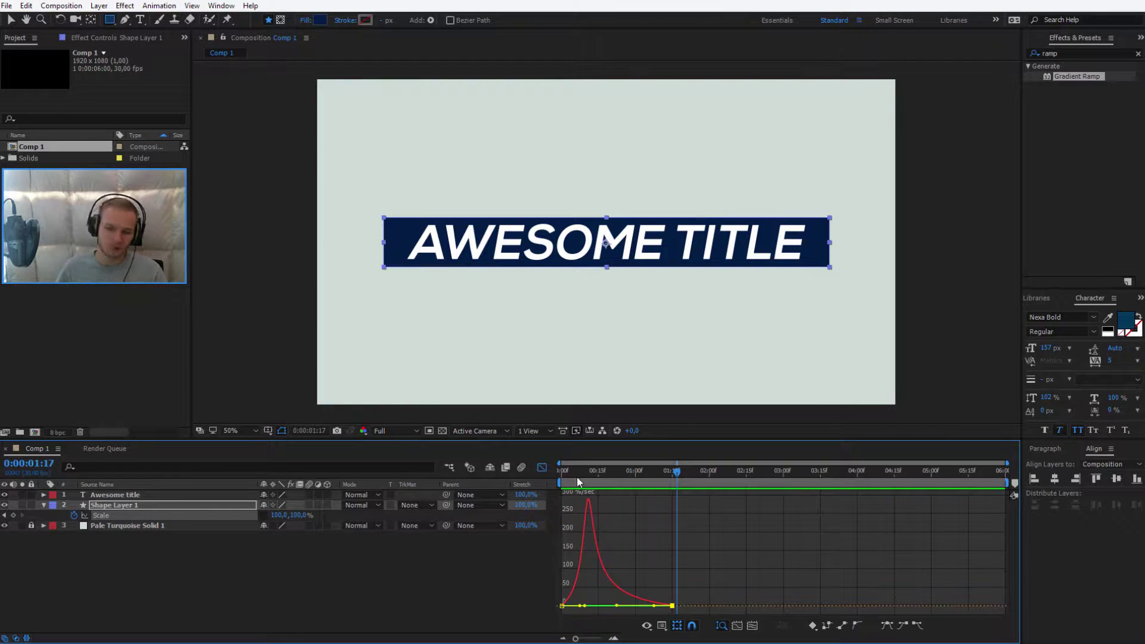
# Step: Hide the Awesome title layer and preview Shape Layer 1 scaling up alone
pyautogui.click(500, 568)
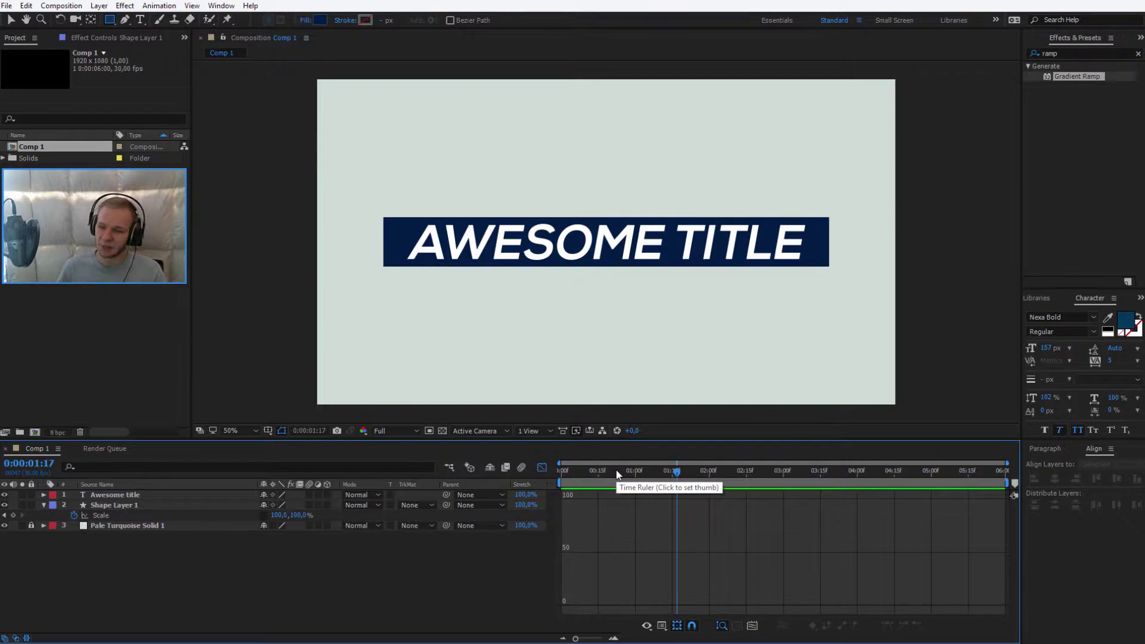
pyautogui.click(562, 470)
pyautogui.click(107, 495)
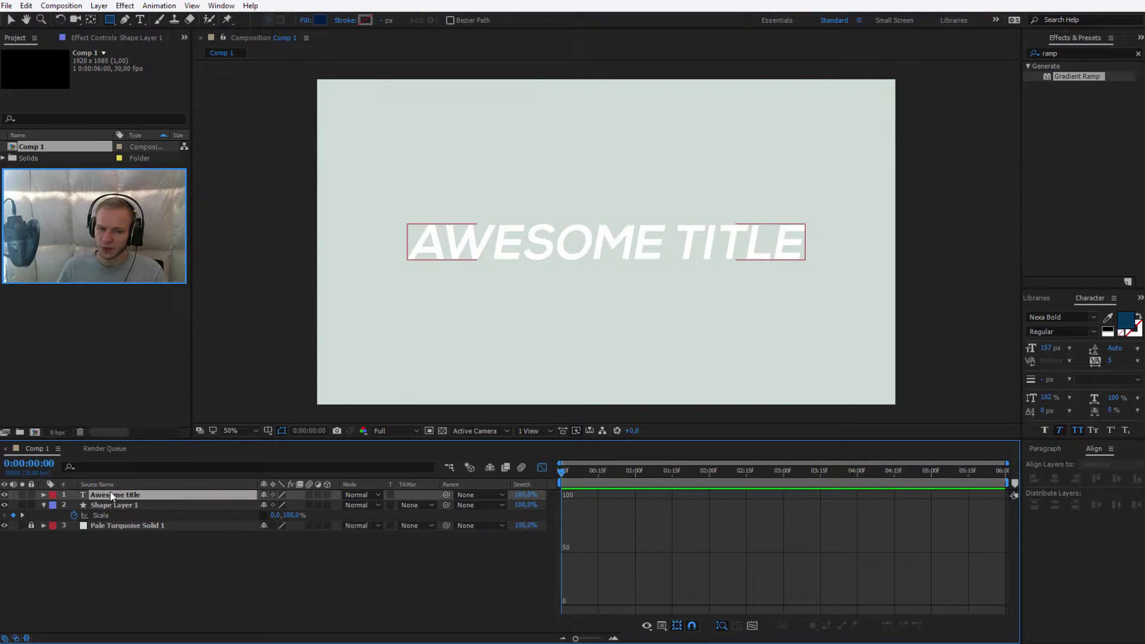
pyautogui.click(4, 495)
pyautogui.click(60, 559)
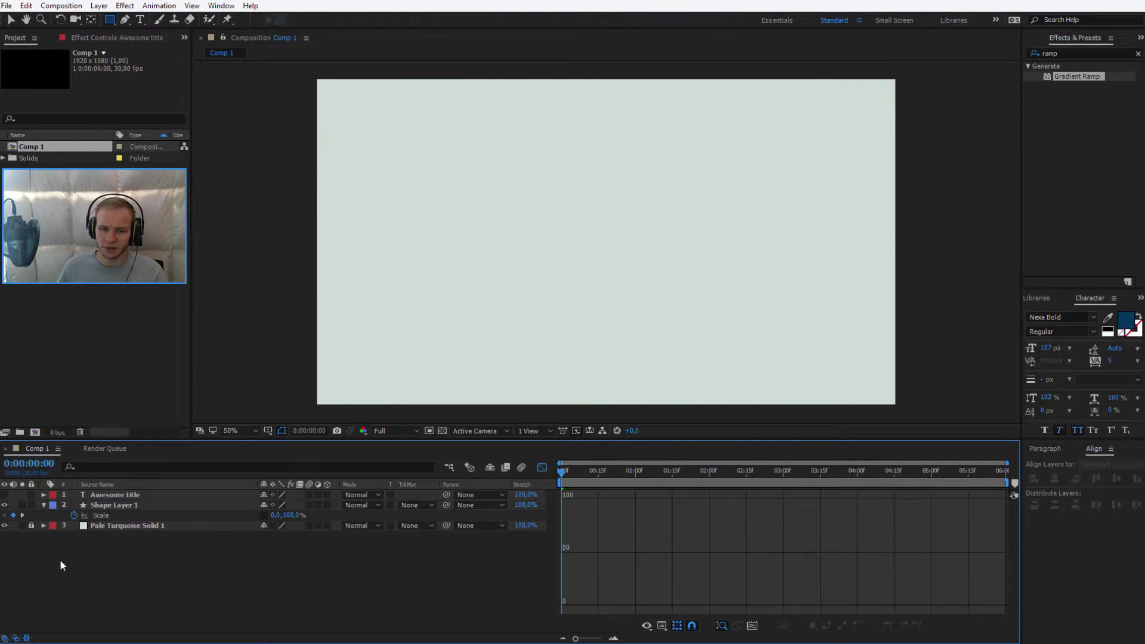
pyautogui.click(141, 504)
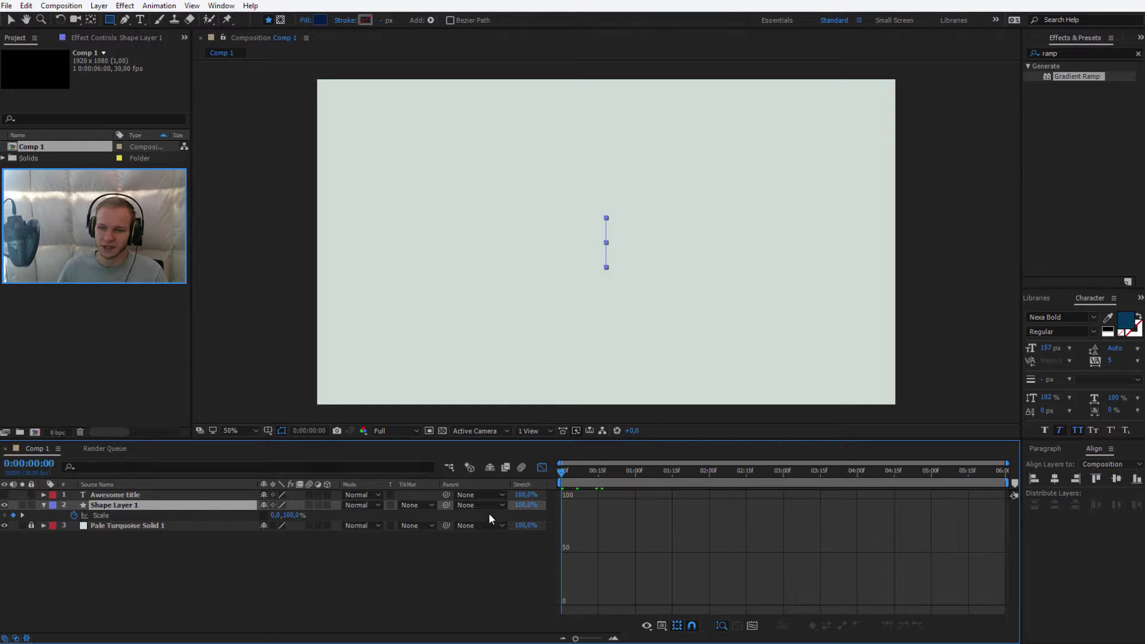
pyautogui.press('space')
pyautogui.press('space')
# Step: Switch back to layer bars, replay the bar animation, and move to 0:00:01:20
pyautogui.hotkey('shift', 'F3')
pyautogui.moveTo(564, 472); pyautogui.dragTo(477, 549)
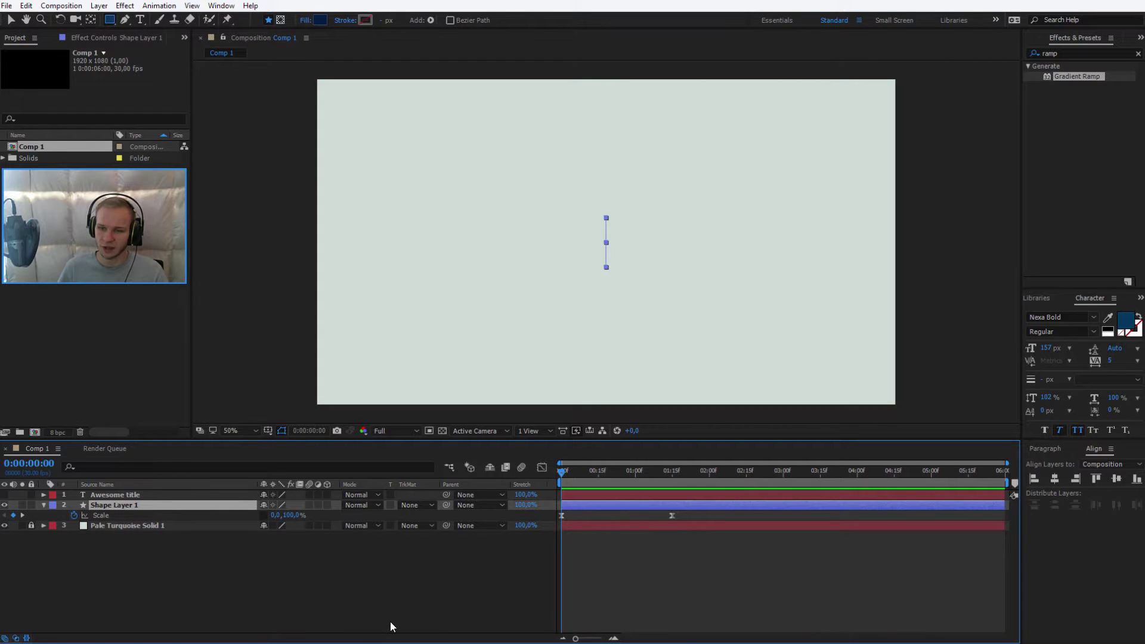
pyautogui.press('space')
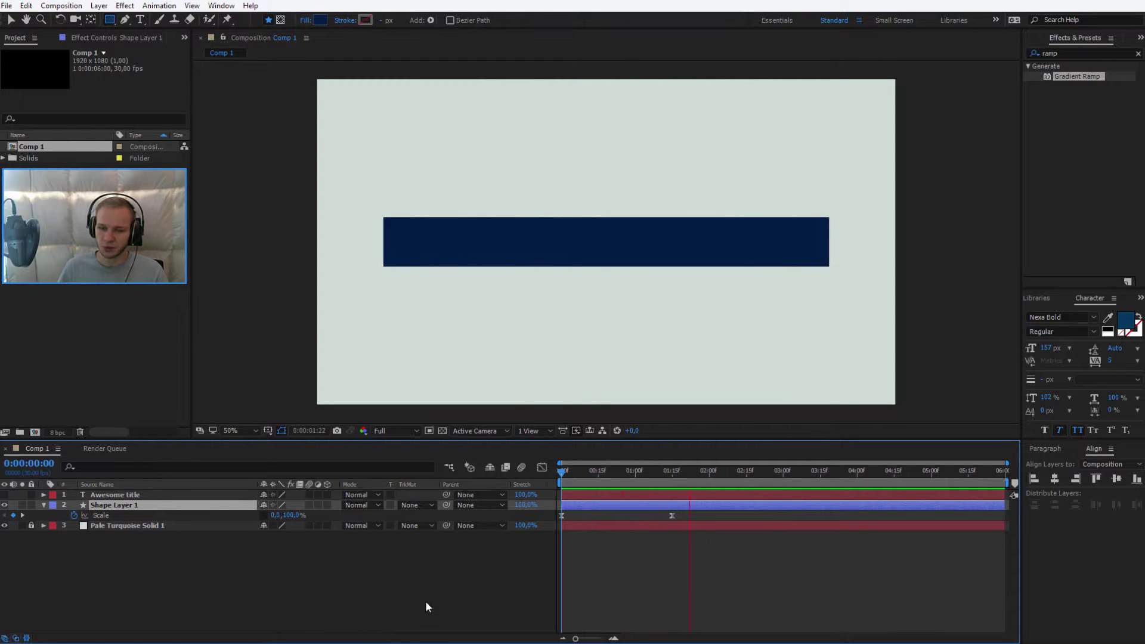
pyautogui.press('space')
pyautogui.click(141, 528)
pyautogui.click(125, 509)
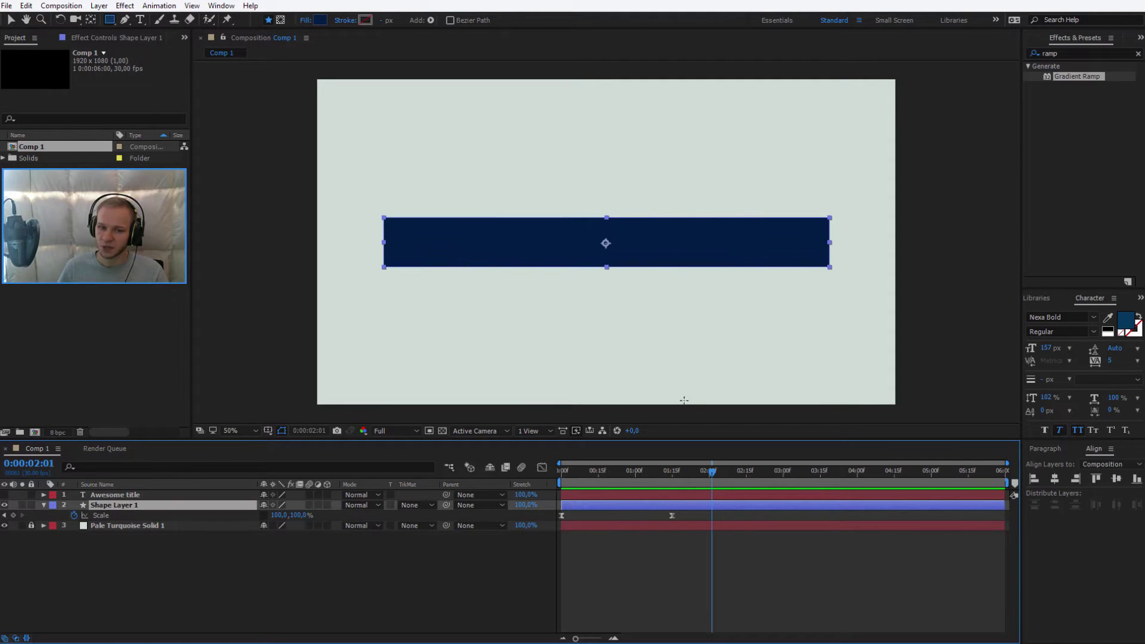
pyautogui.click(140, 495)
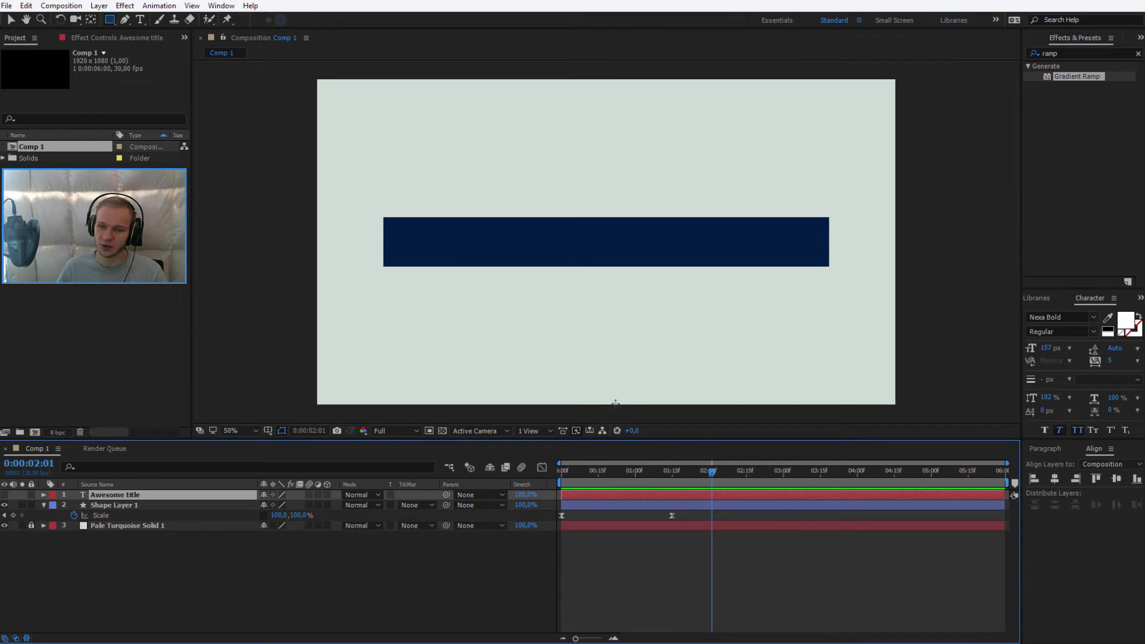
pyautogui.click(684, 473)
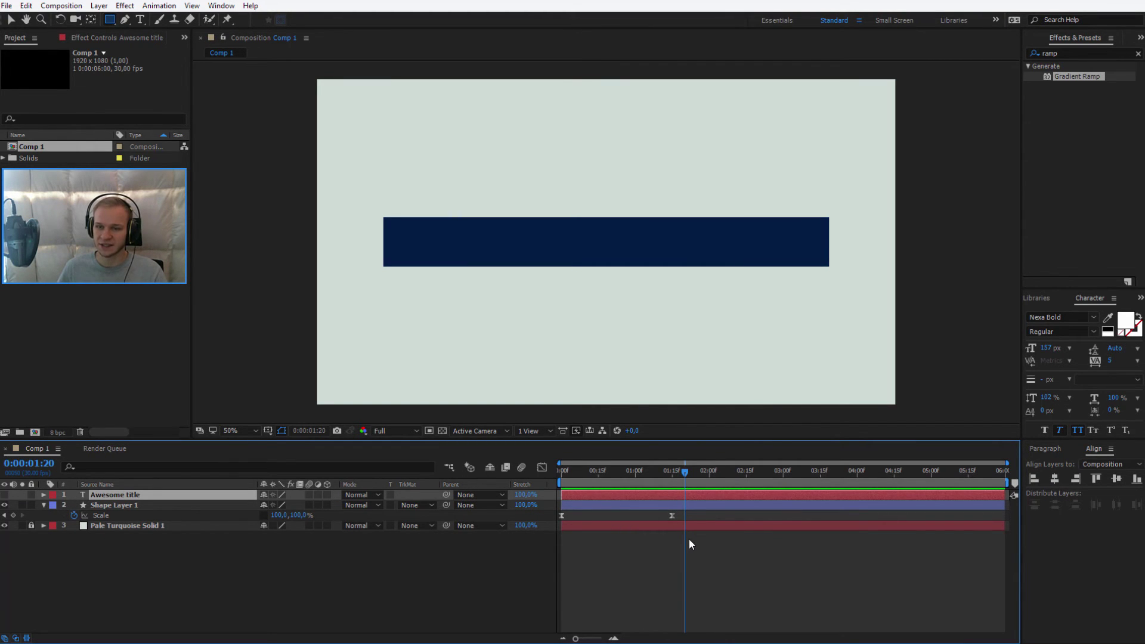